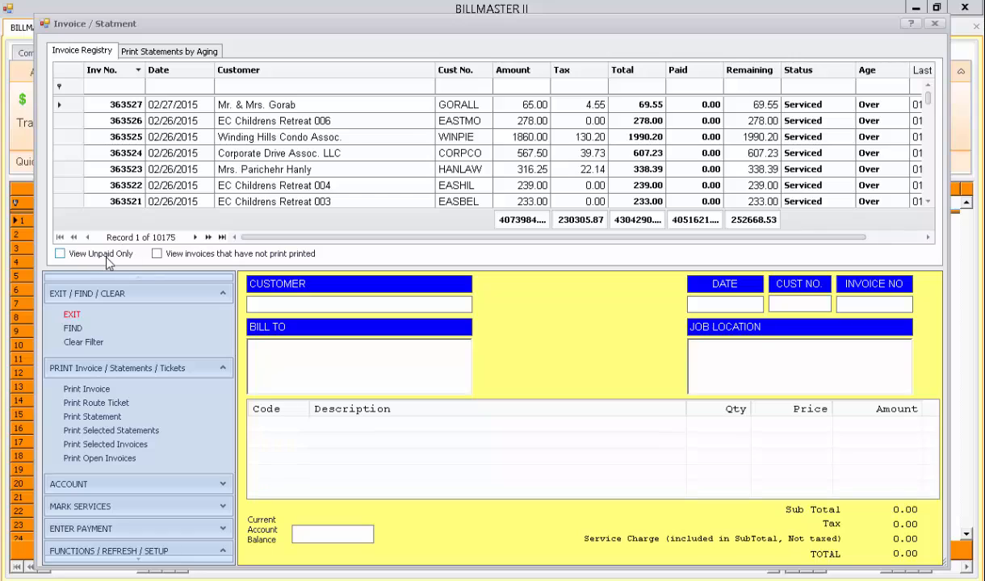
# Step: Show only unpaid invoices in the registry and filter the customer column by "allend"
pyautogui.click(61, 255)
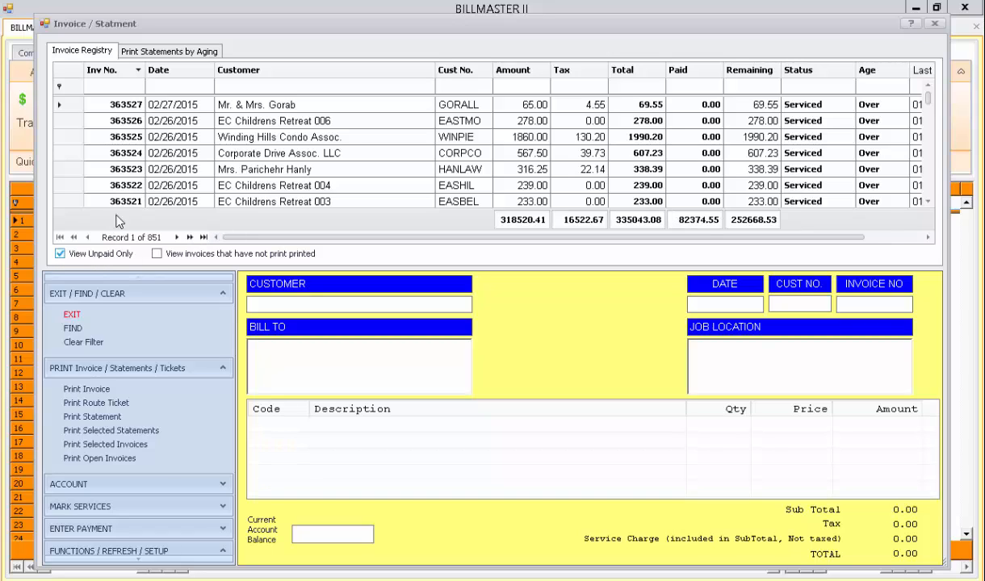
pyautogui.click(280, 89)
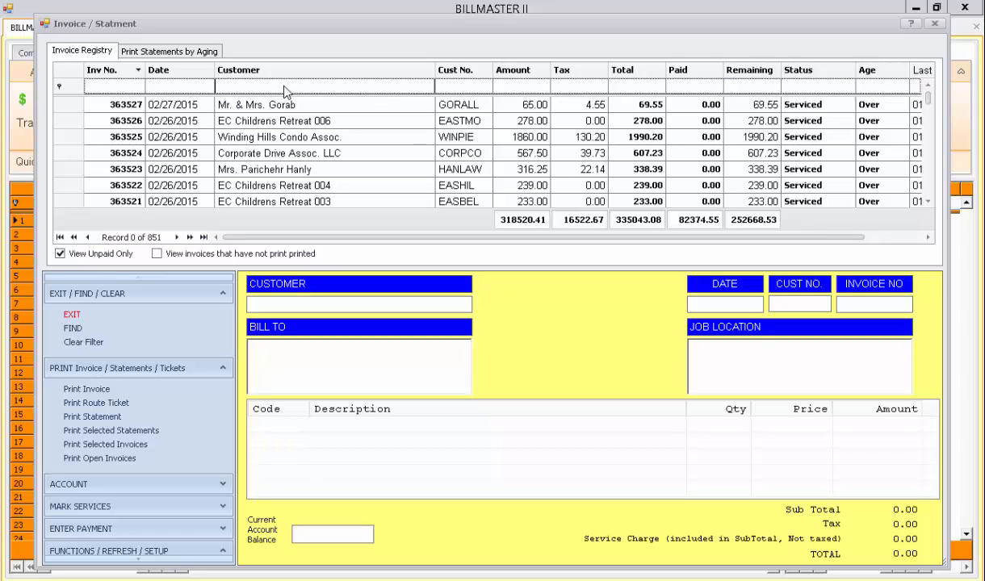
pyautogui.write('allend')
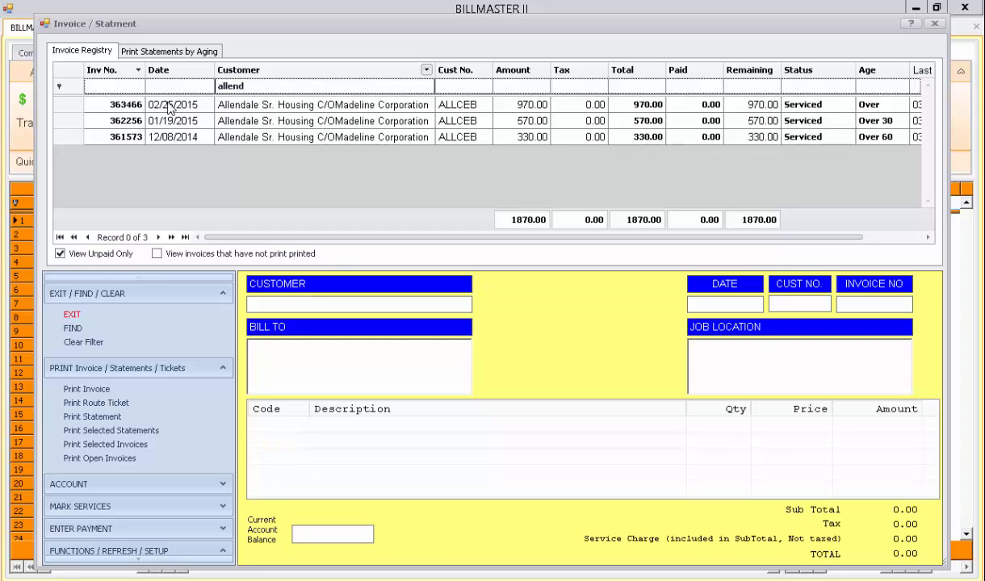
# Step: Select the three filtered invoices, run Print Selected Invoices, and review and close the first invoice preview
pyautogui.moveTo(68, 104); pyautogui.dragTo(68, 139)
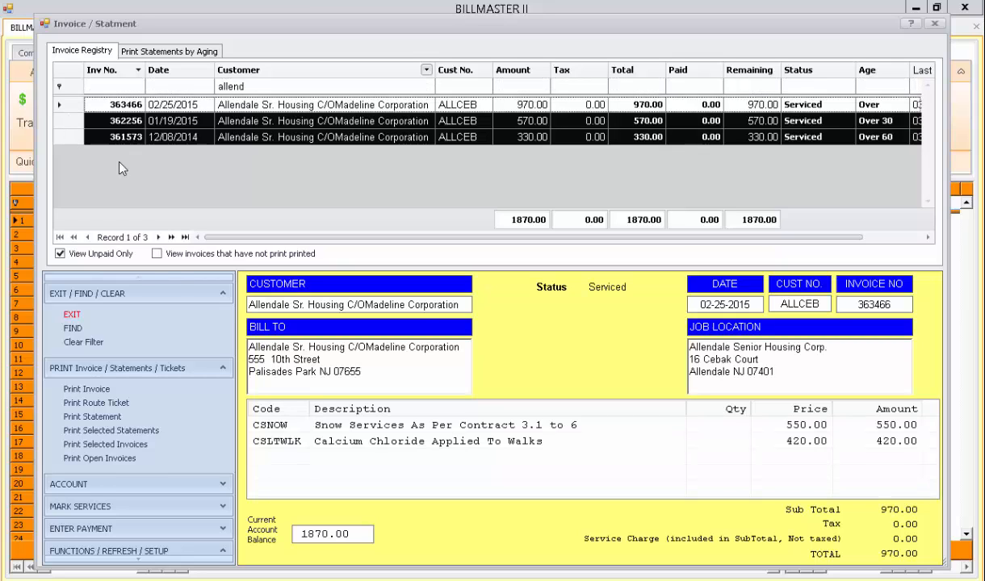
pyautogui.click(86, 449)
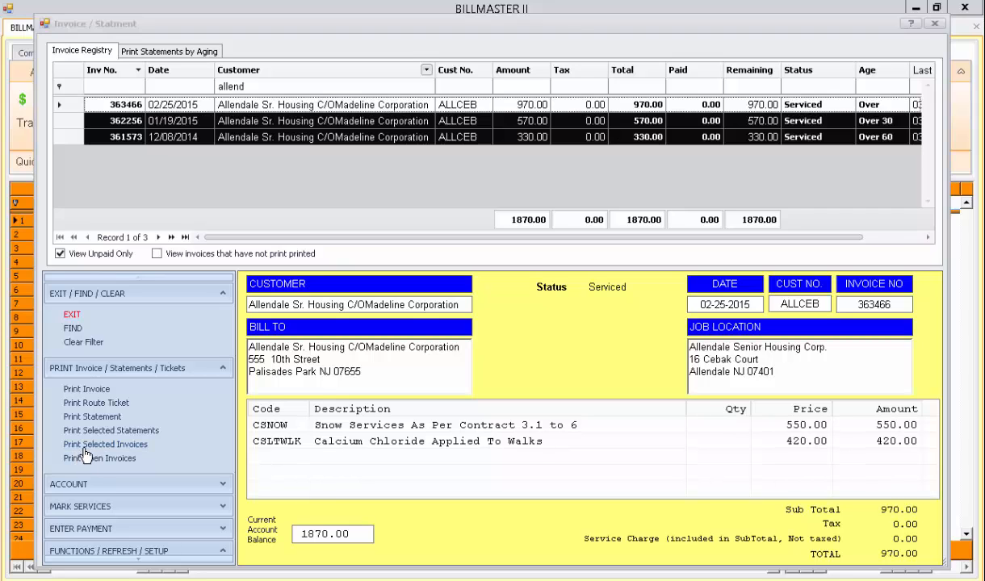
pyautogui.scroll(-5, 546, 315)
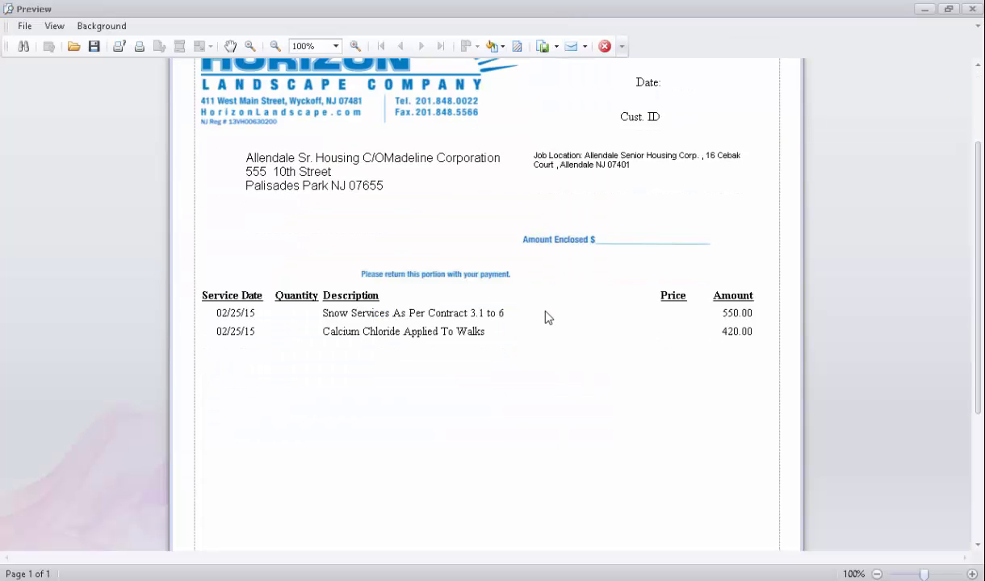
pyautogui.scroll(-3, 549, 317)
pyautogui.scroll(4, 490, 233)
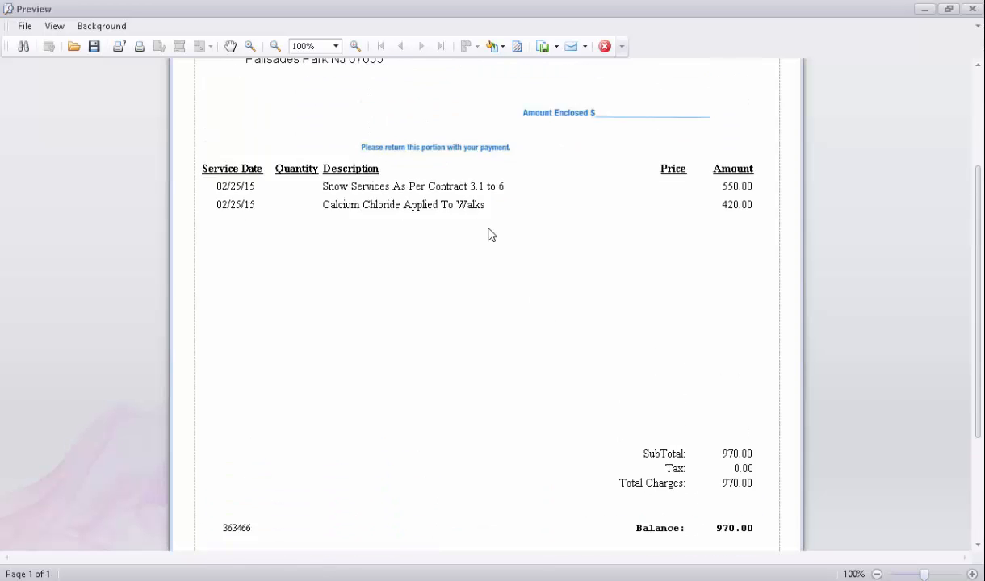
pyautogui.click(605, 46)
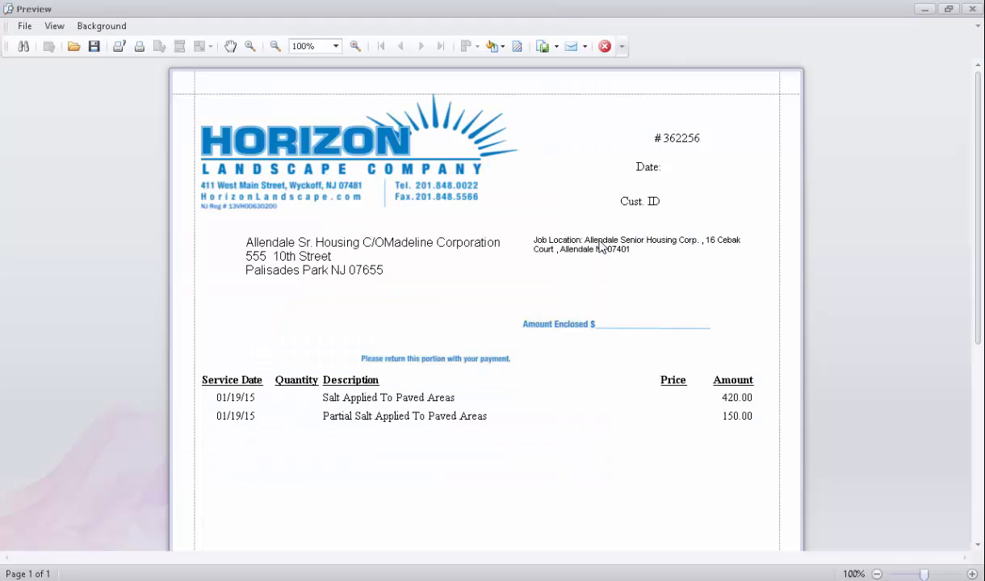
# Step: Review the line items and totals of the second invoice preview, and close both remaining previews
pyautogui.scroll(-4, 628, 270)
pyautogui.scroll(-2, 628, 269)
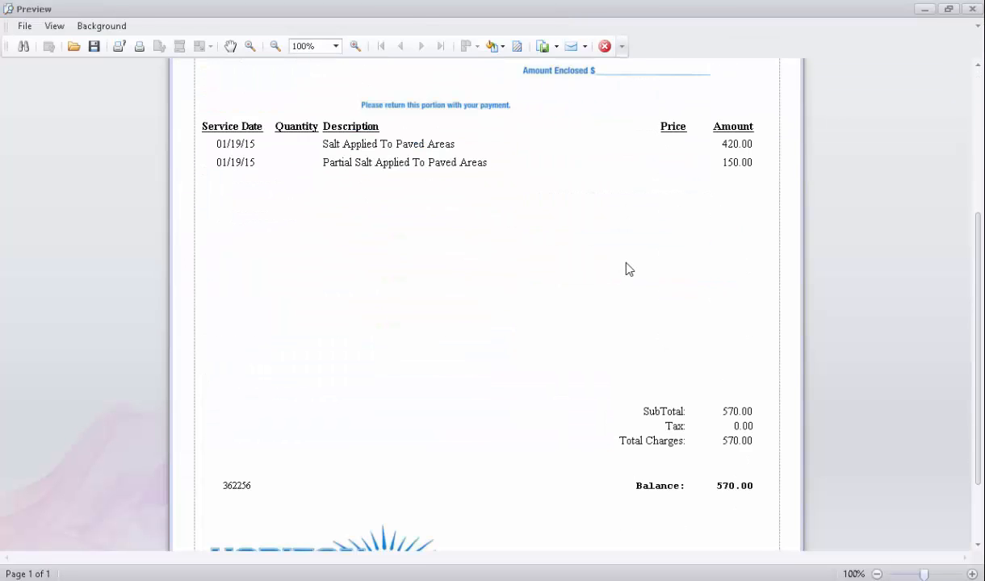
pyautogui.click(605, 47)
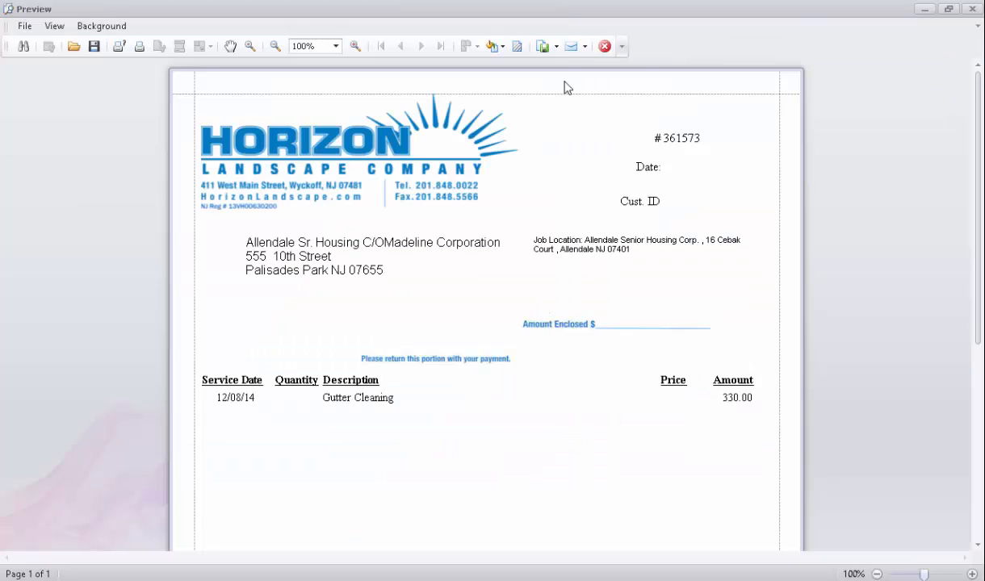
pyautogui.click(605, 47)
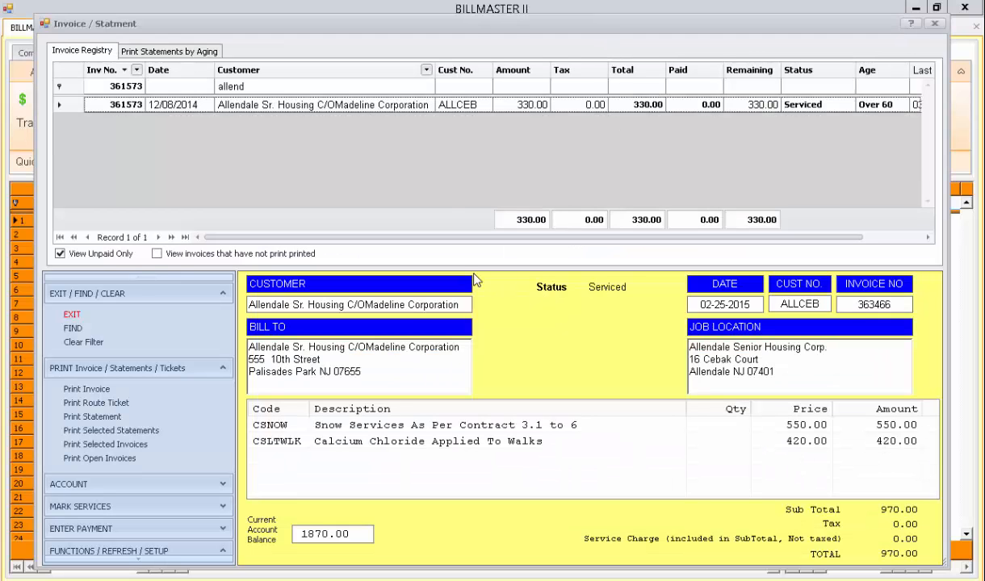
pyautogui.click(89, 344)
pyautogui.click(299, 88)
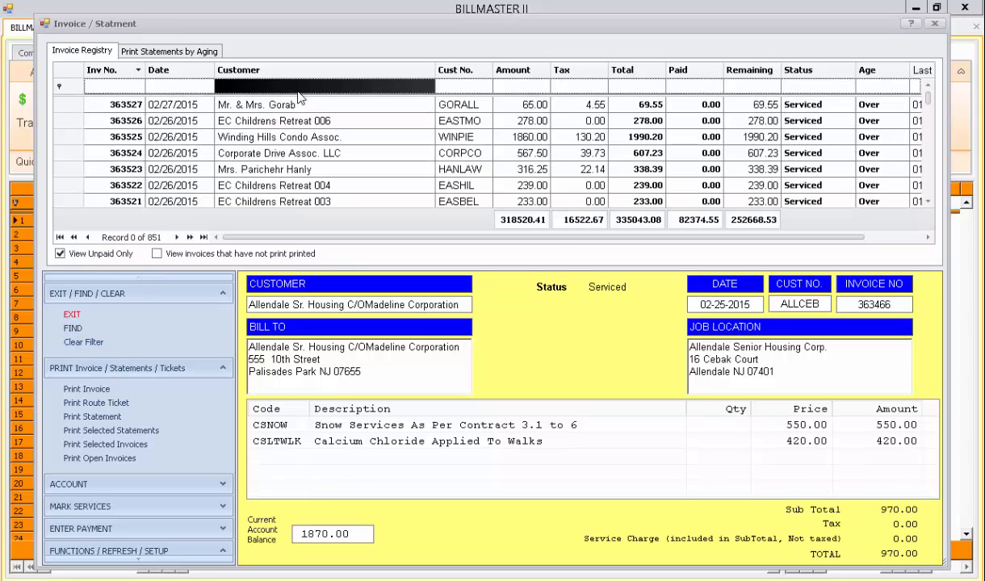
pyautogui.write('allend')
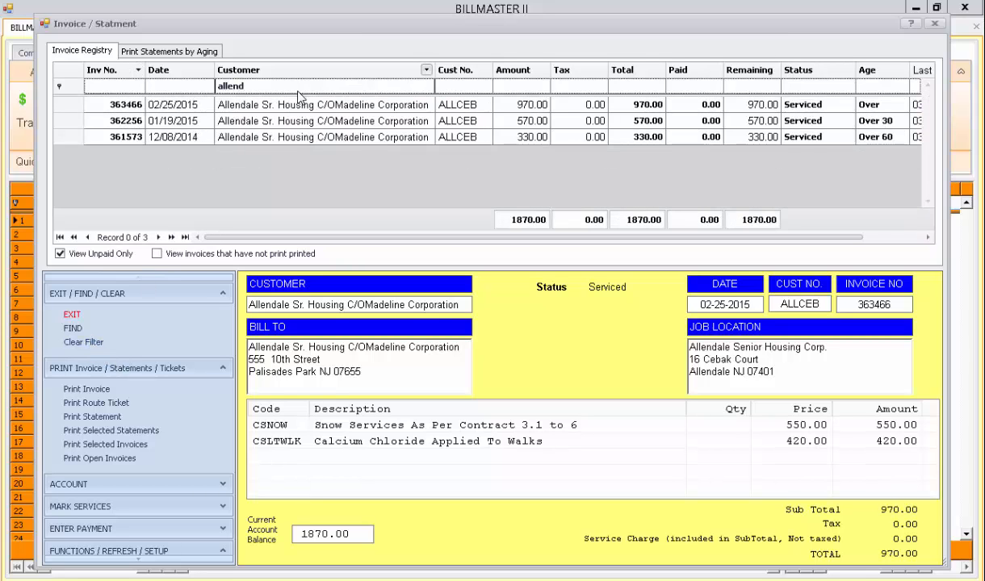
# Step: View the details of each of the three filtered invoices one after another
pyautogui.click(250, 105)
pyautogui.click(257, 123)
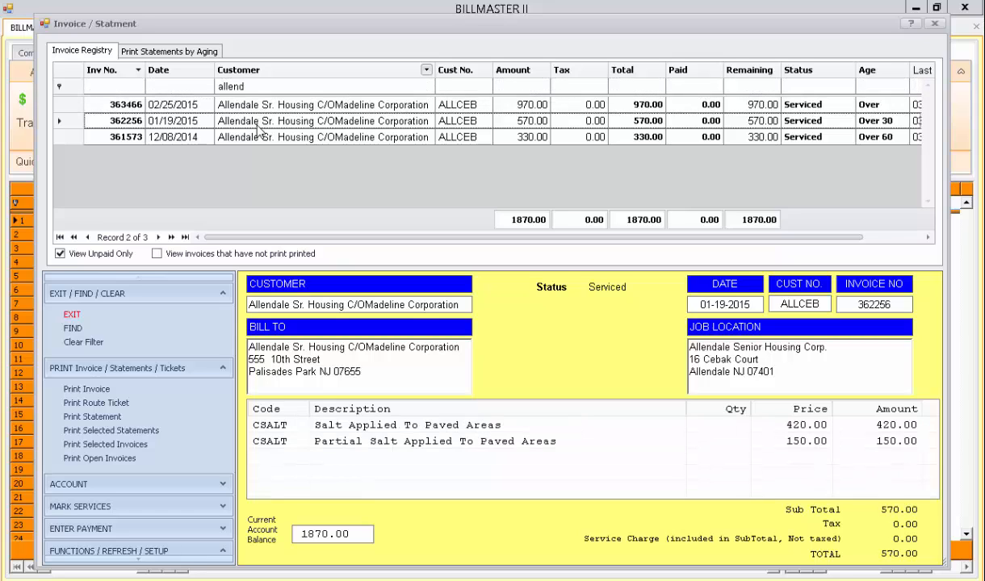
pyautogui.click(257, 138)
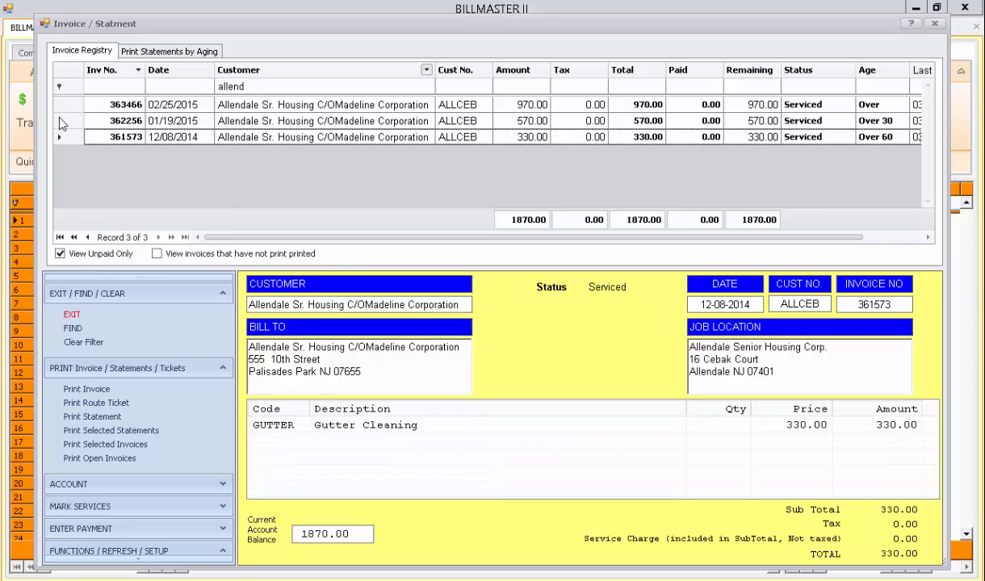
# Step: Open the selected customer's account transactions and look through the charges and payments from December 2014 to February 2015
pyautogui.click(217, 483)
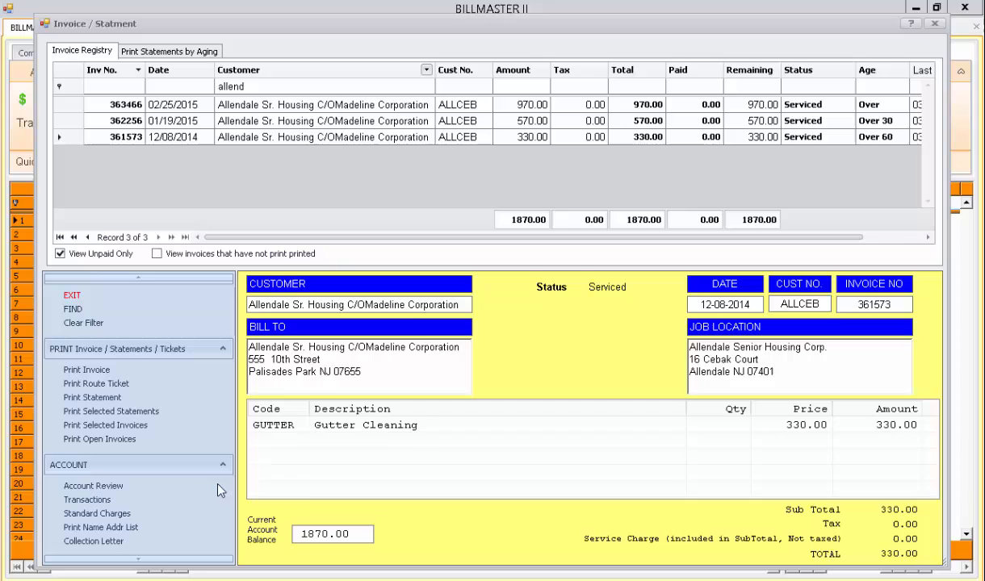
pyautogui.click(88, 499)
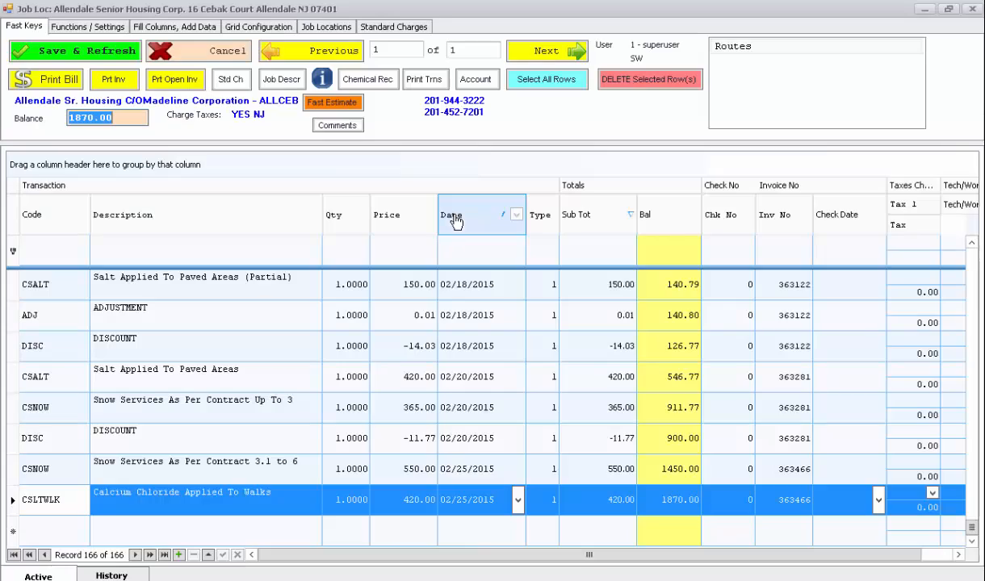
pyautogui.scroll(10, 493, 376)
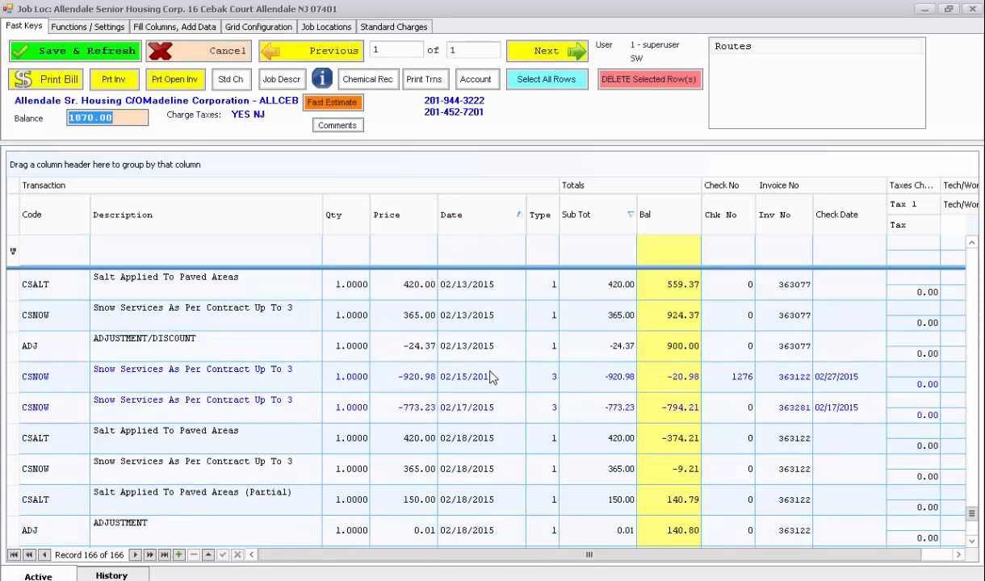
pyautogui.scroll(5, 493, 372)
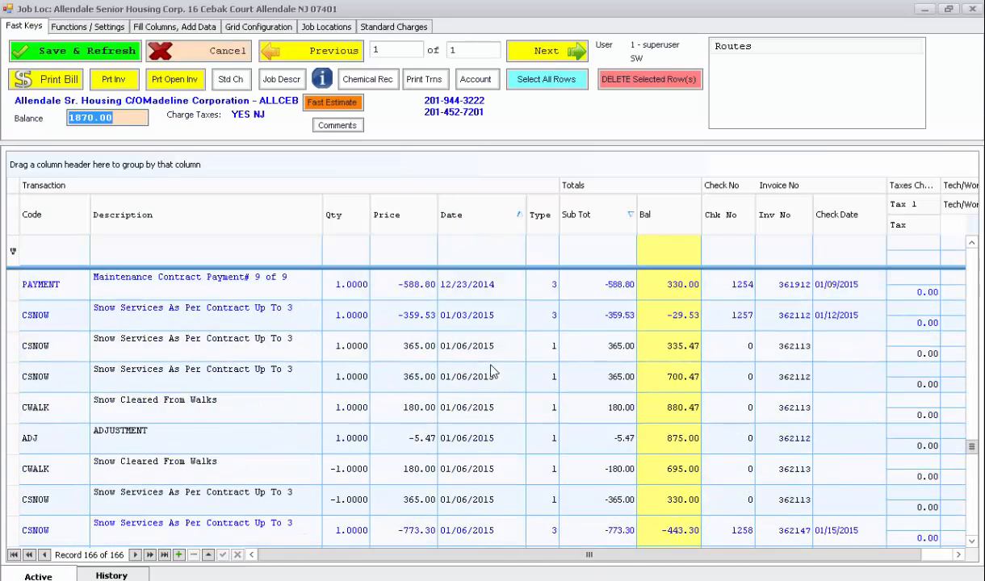
pyautogui.scroll(-4, 496, 373)
pyautogui.scroll(-2, 496, 373)
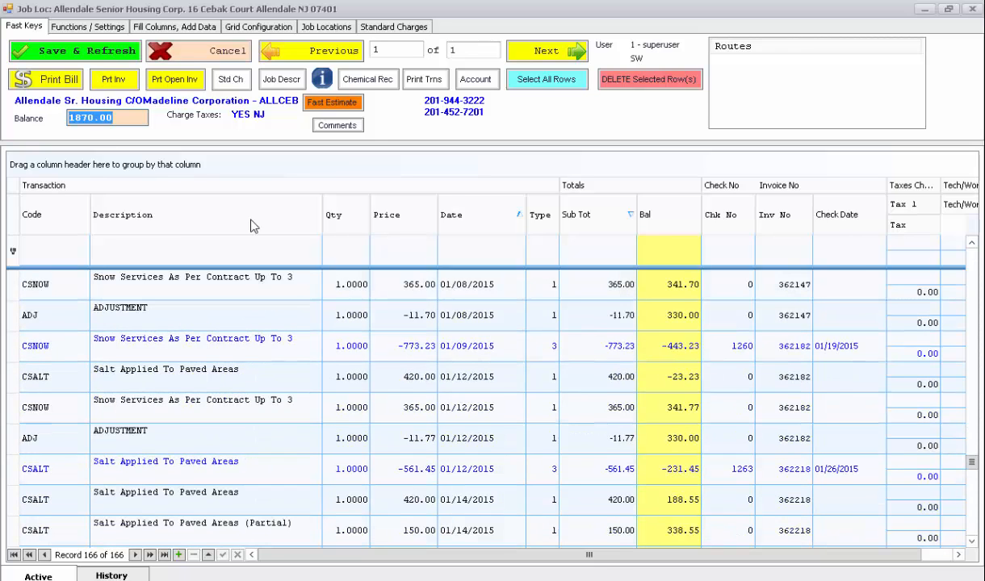
# Step: Filter the transactions by the description "snow", and clear that filter
pyautogui.click(201, 246)
pyautogui.write('snow')
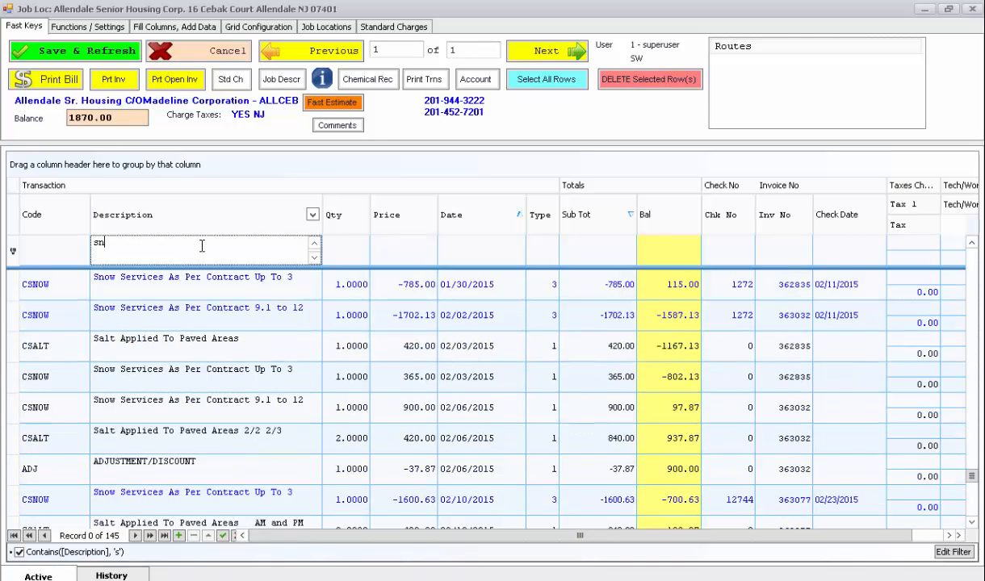
pyautogui.press('BackSpace')
pyautogui.press('BackSpace')
pyautogui.press('BackSpace')
pyautogui.press('BackSpace')
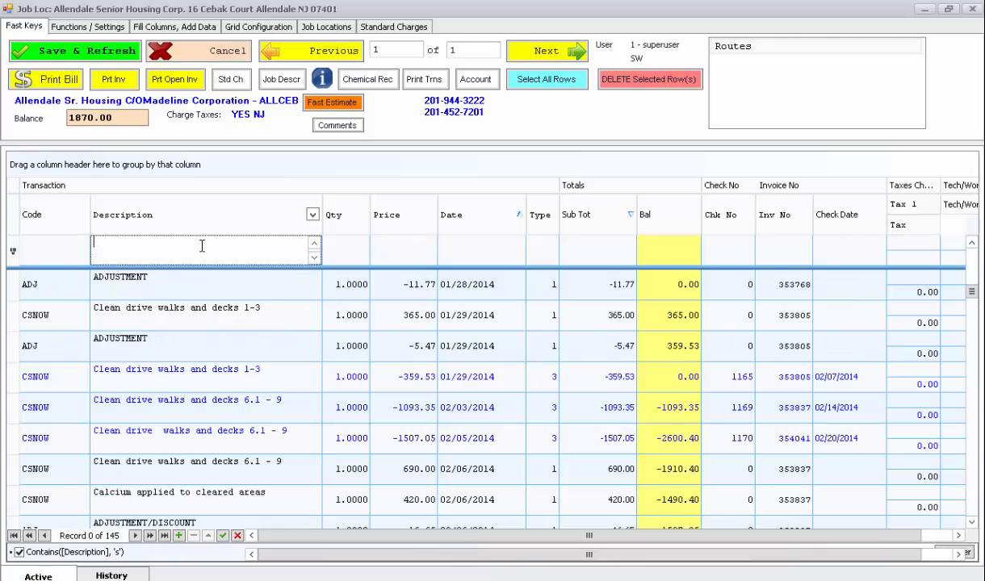
# Step: Filter the transactions by invoice numbers containing "76", and clear that filter
pyautogui.click(780, 256)
pyautogui.write('768')
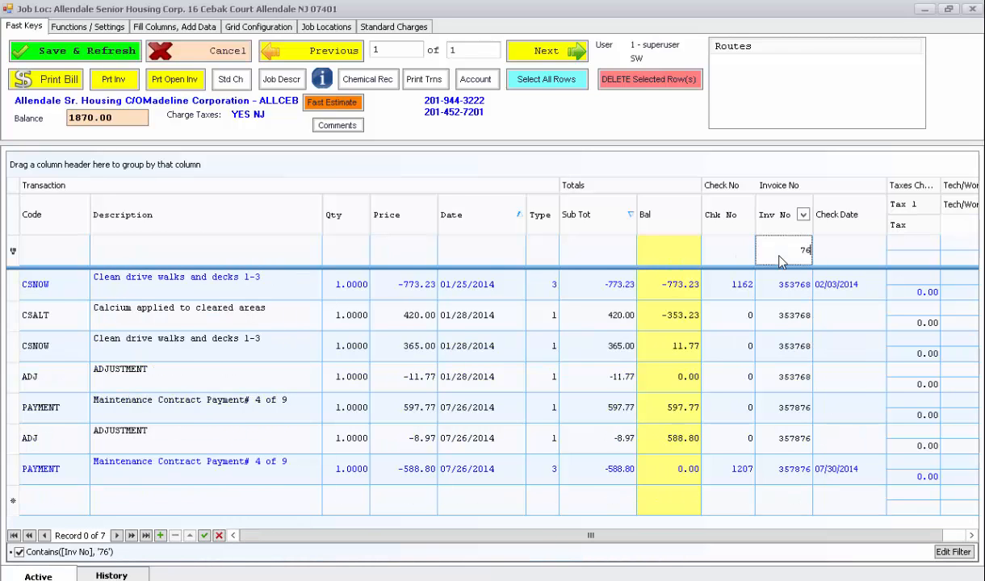
pyautogui.press('BackSpace')
pyautogui.press('BackSpace')
pyautogui.press('BackSpace')
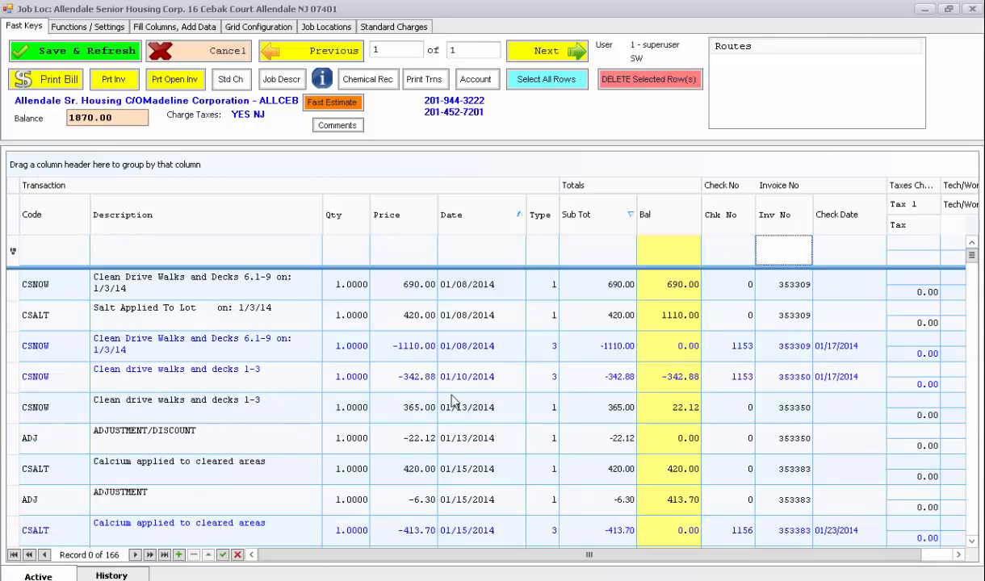
# Step: Group the transactions by Type and review the subtotals for the type 1 and type 3 groups
pyautogui.moveTo(541, 206)
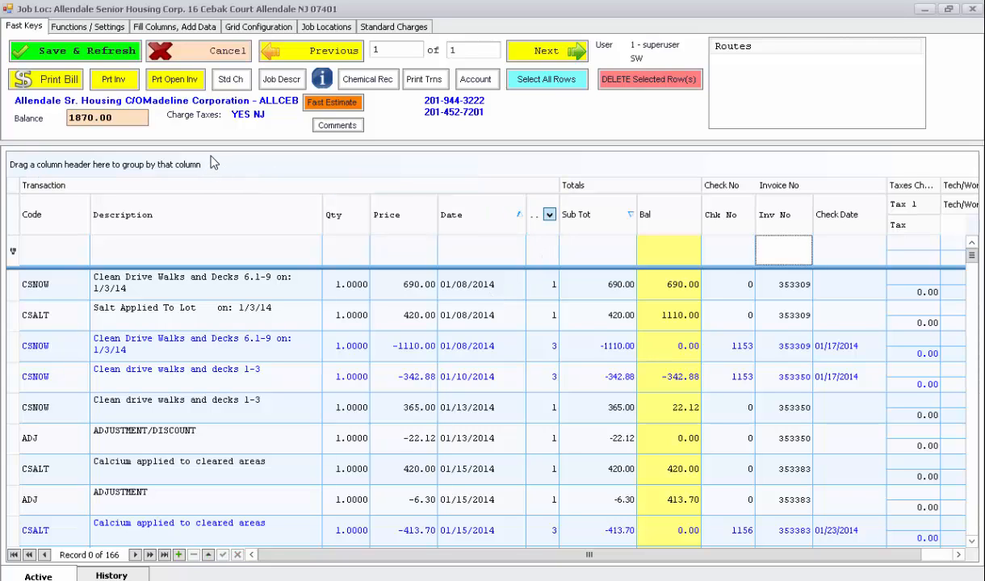
pyautogui.moveTo(541, 213); pyautogui.dragTo(119, 168)
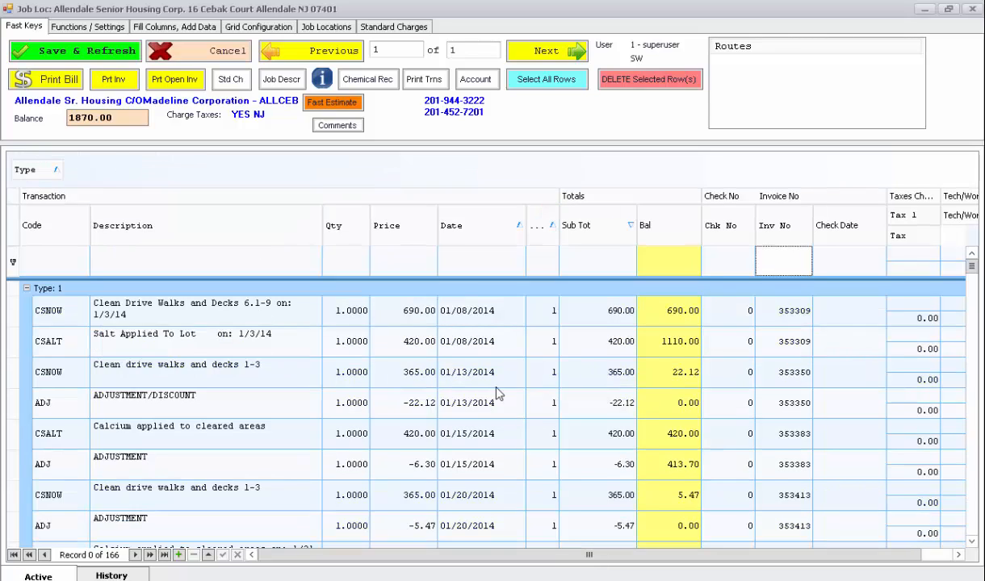
pyautogui.scroll(-5, 572, 398)
pyautogui.scroll(-15, 575, 401)
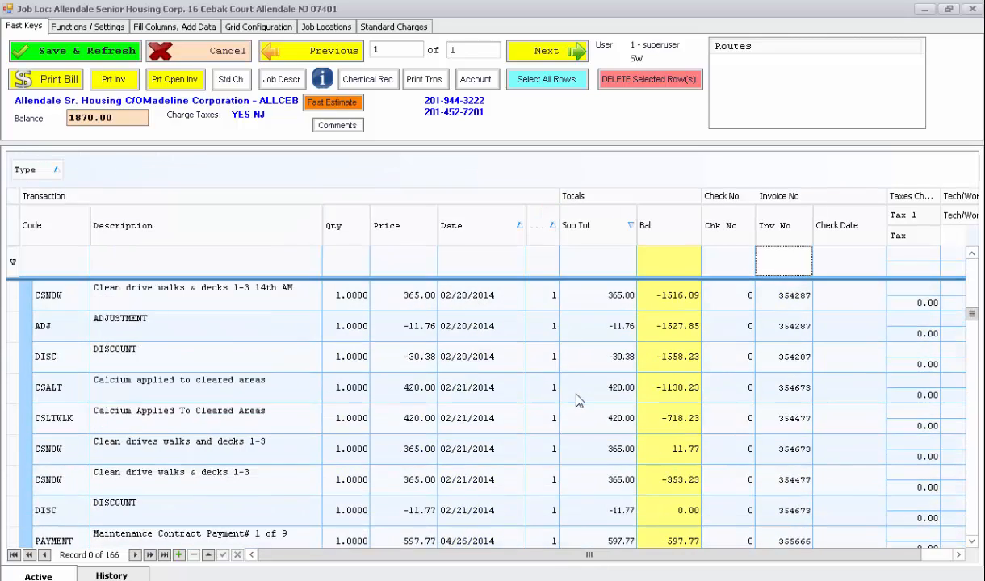
pyautogui.scroll(-12, 579, 397)
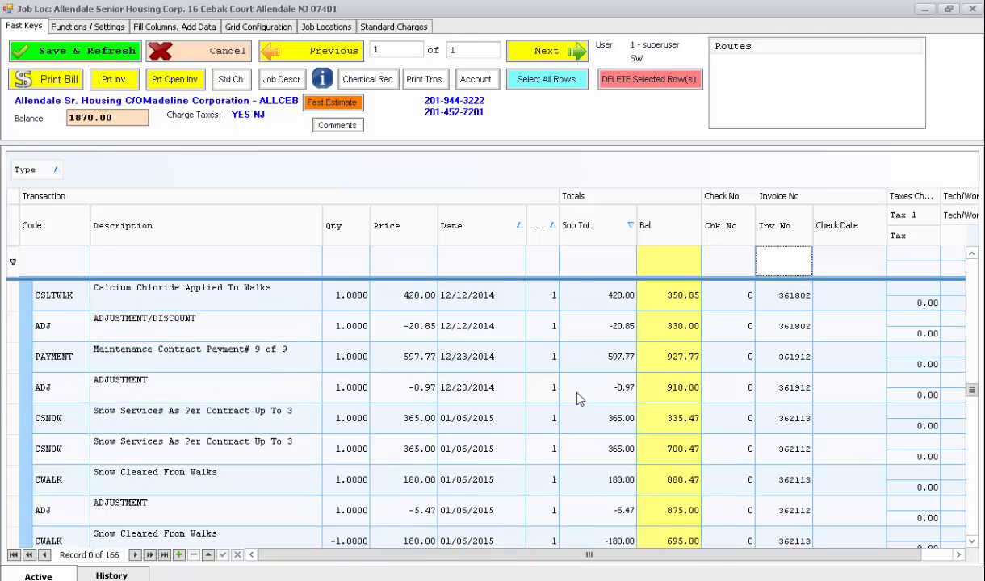
pyautogui.scroll(-5, 579, 397)
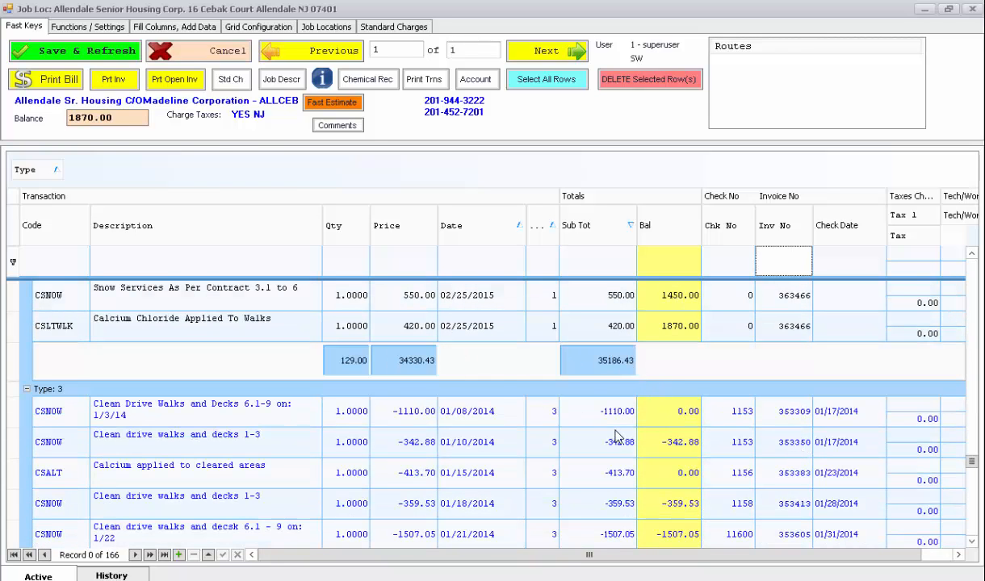
pyautogui.scroll(-10, 616, 339)
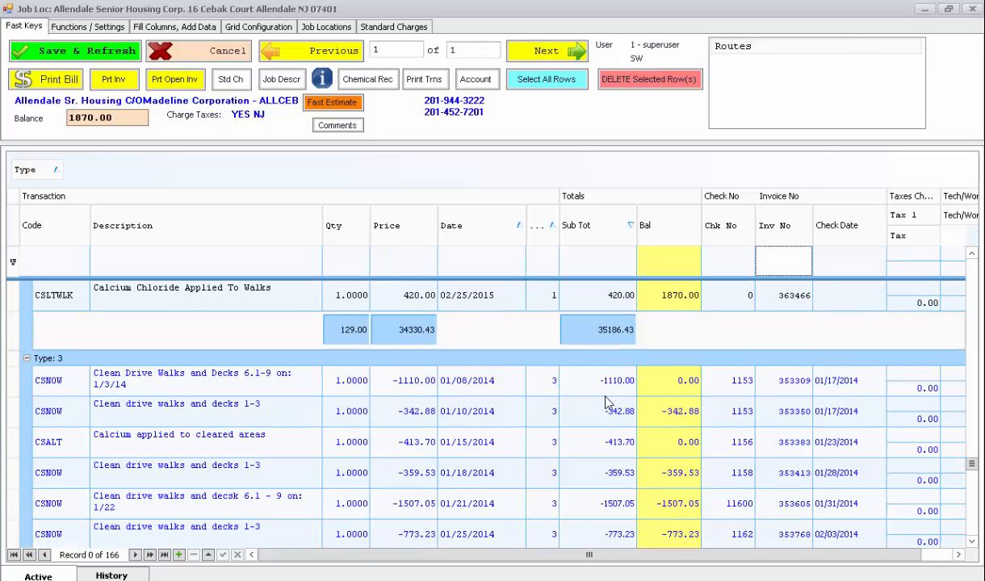
pyautogui.scroll(-2, 609, 397)
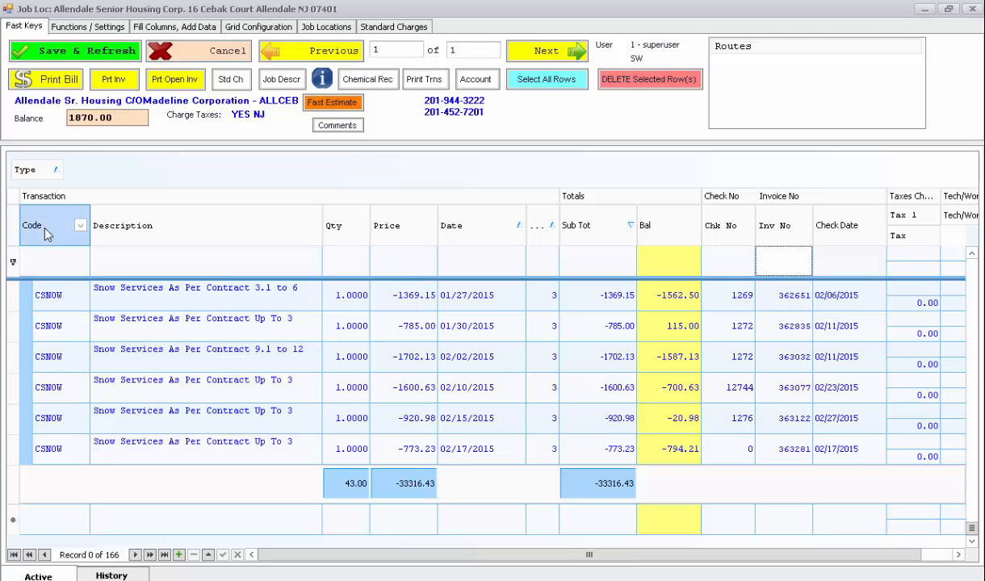
# Step: Add Code as a second grouping level beneath Type and review the subtotals for each code
pyautogui.moveTo(44, 227); pyautogui.dragTo(54, 182)
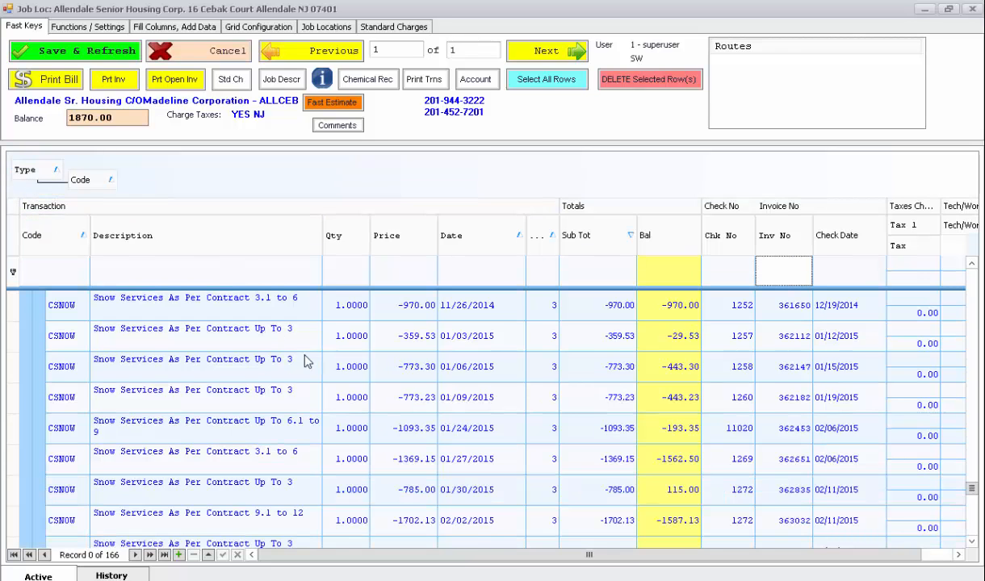
pyautogui.scroll(10, 331, 433)
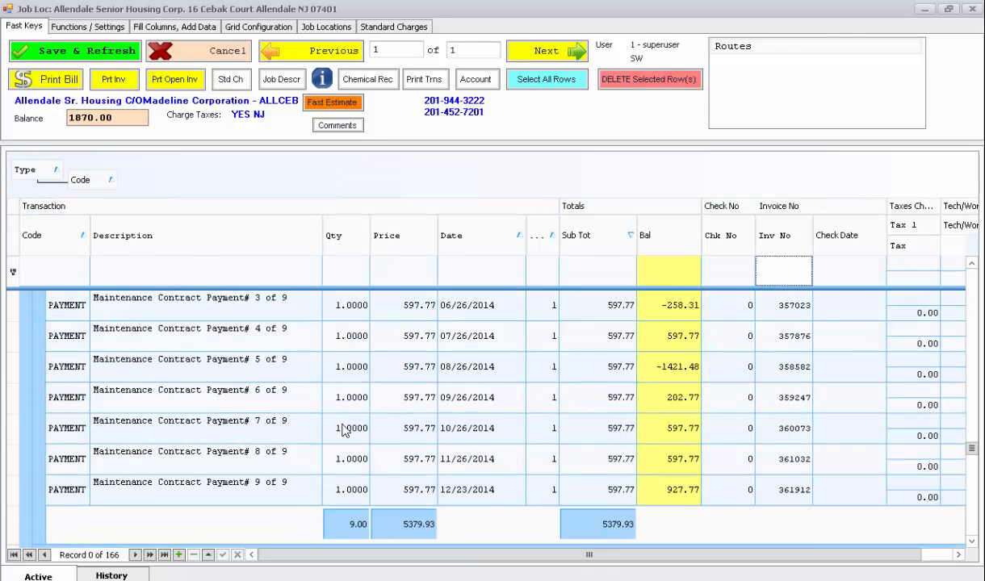
pyautogui.scroll(10, 342, 432)
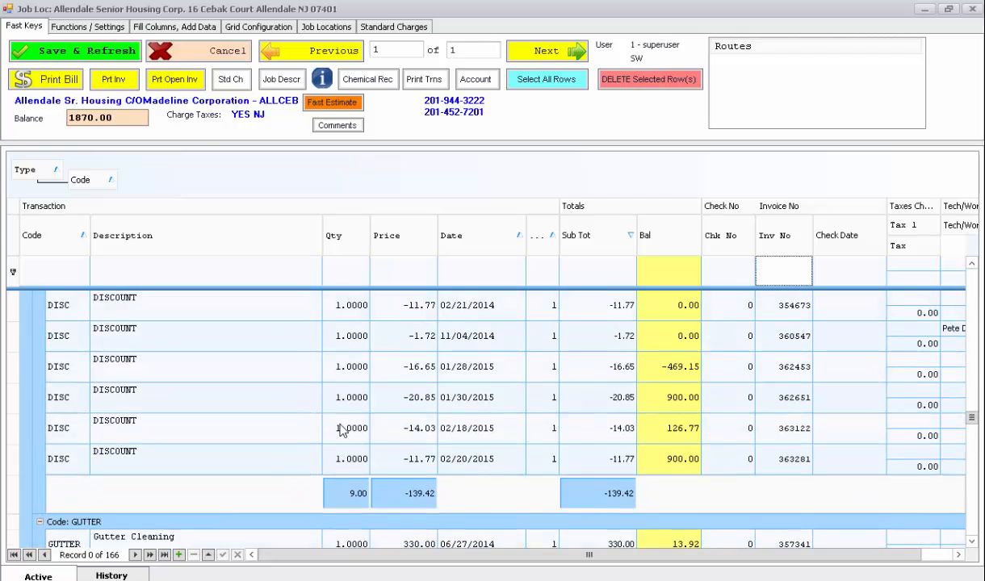
pyautogui.scroll(5, 342, 432)
pyautogui.scroll(8, 384, 384)
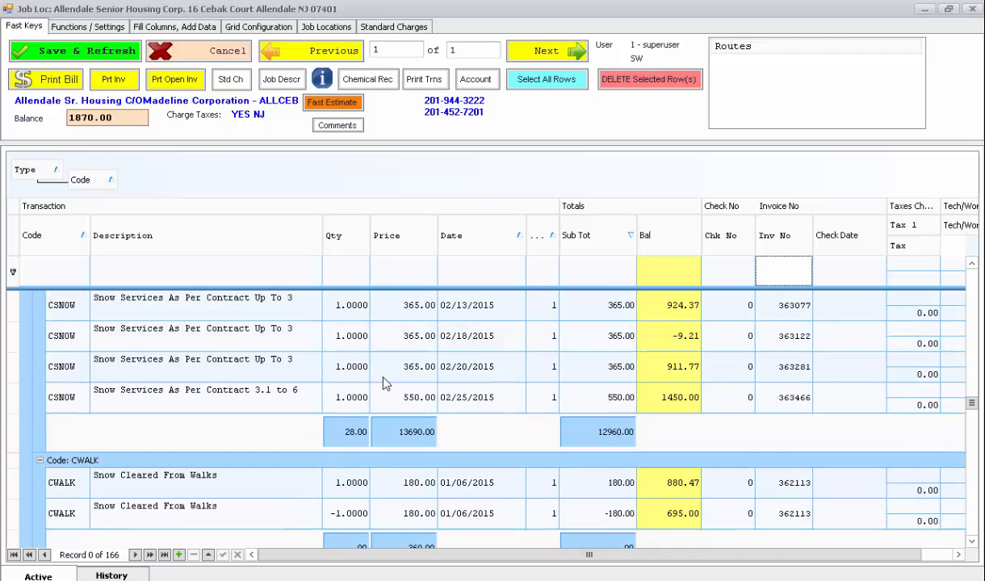
# Step: Close the customer's transaction window and clear the filter from the invoice registry
pyautogui.scroll(8, 384, 384)
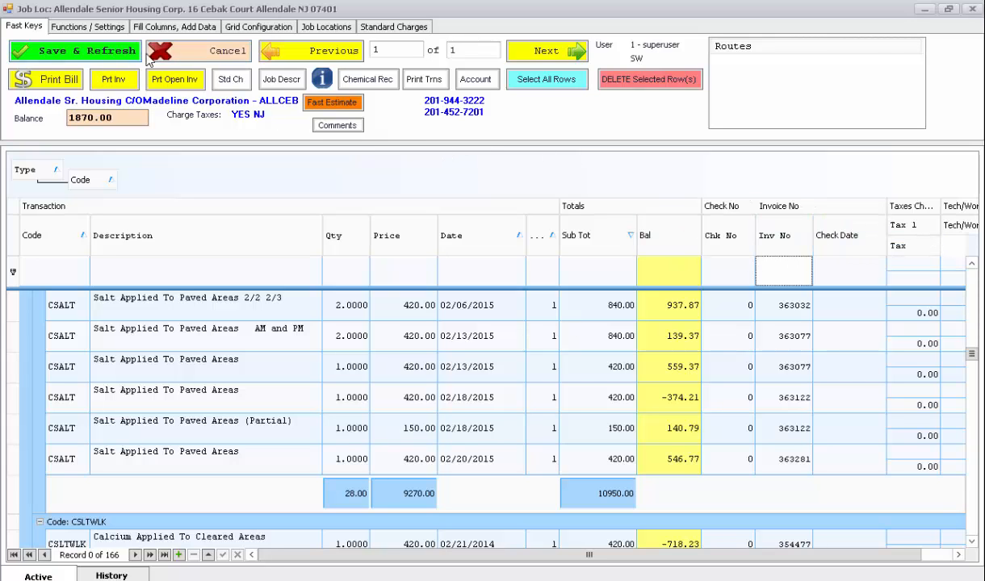
pyautogui.press('Escape')
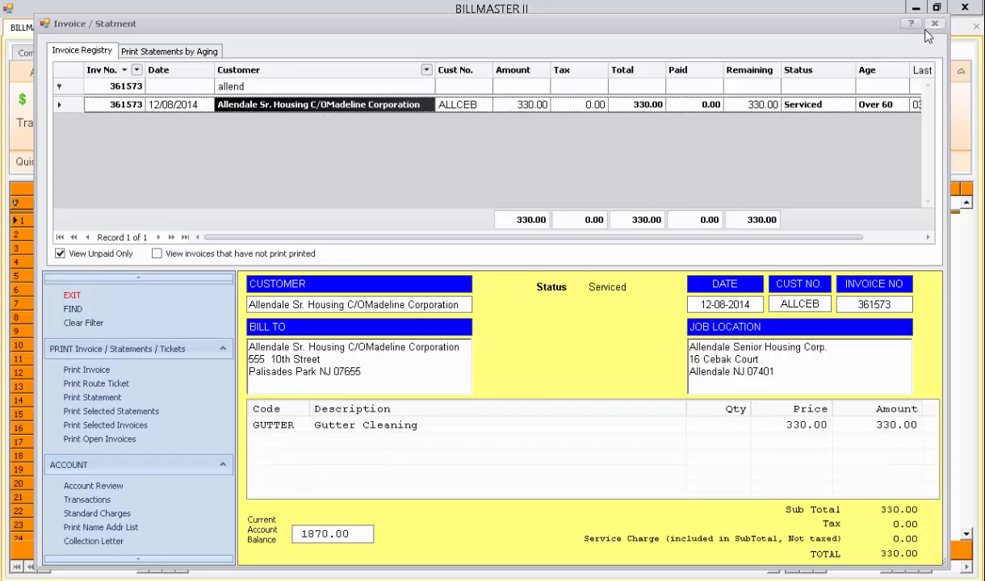
pyautogui.click(84, 325)
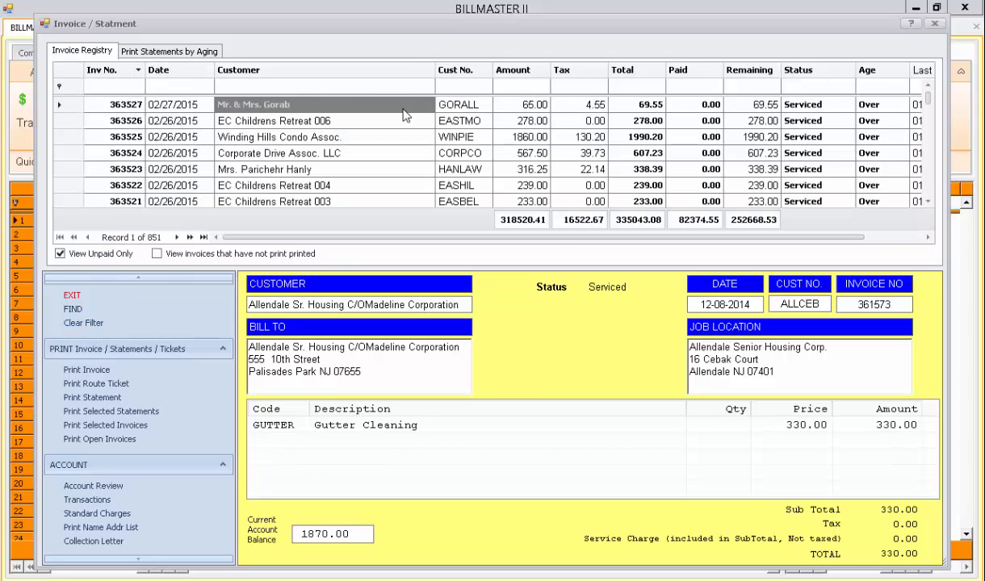
# Step: Filter the unpaid invoices in the registry by an Age of 90
pyautogui.click(884, 87)
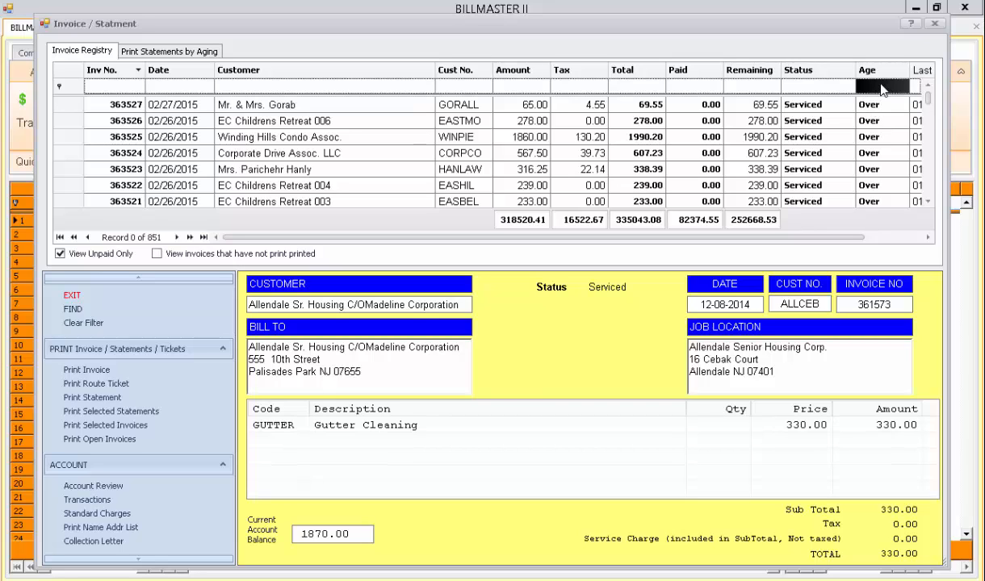
pyautogui.write('60')
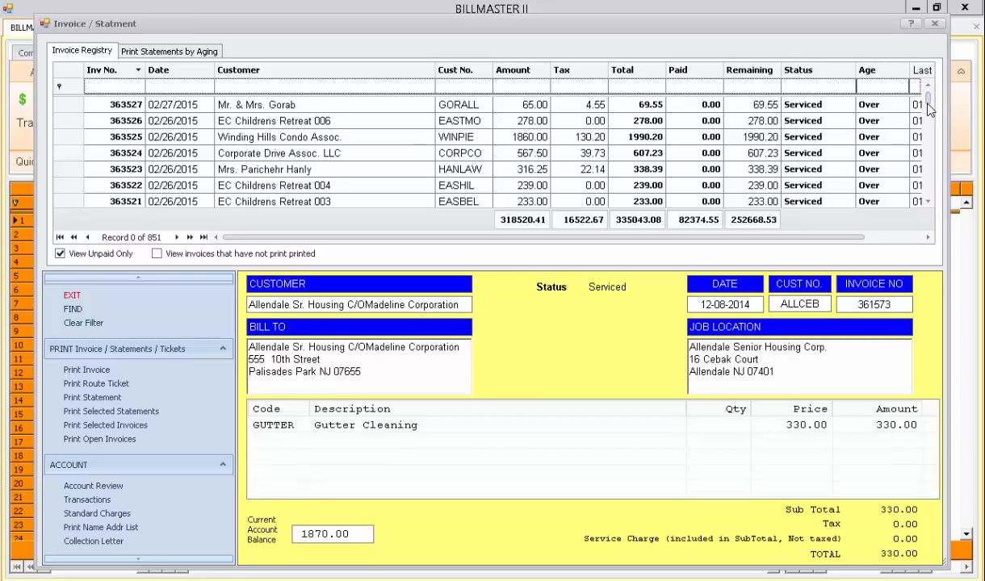
pyautogui.moveTo(928, 109); pyautogui.dragTo(928, 171)
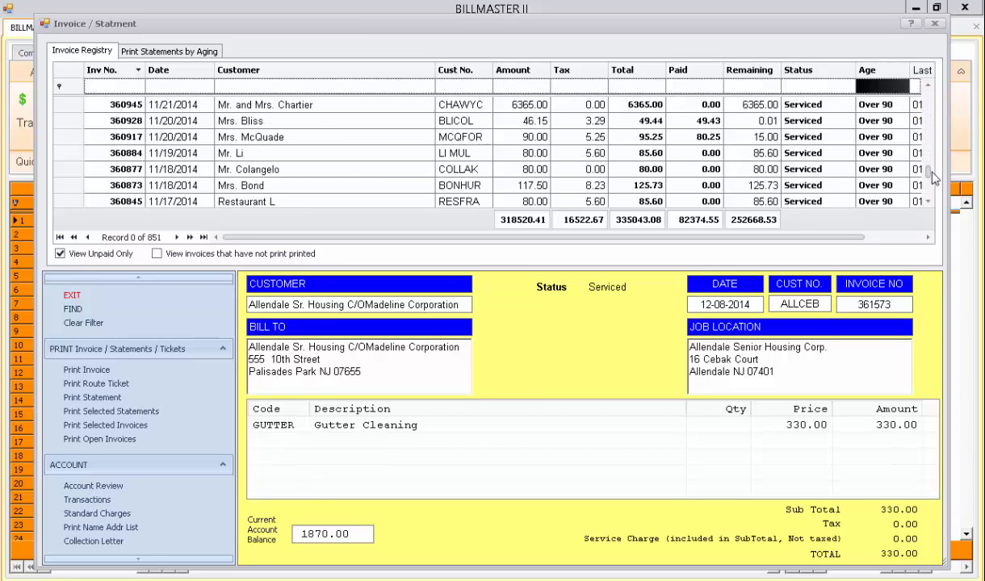
pyautogui.click(878, 87)
pyautogui.write('90')
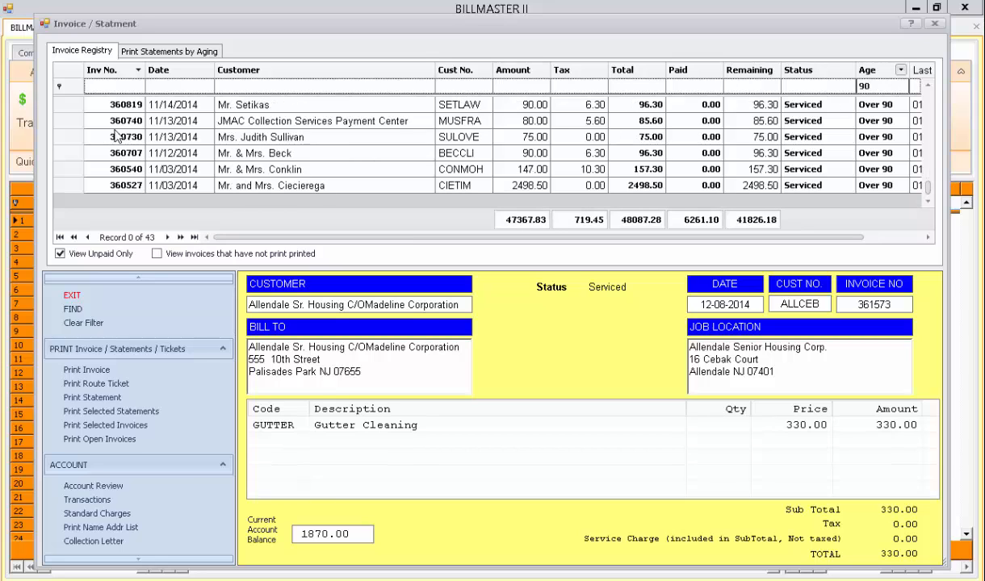
# Step: Select the five consecutive invoices dated 11/14/2014 to 11/03/2014, and view the 11/12/2014 invoice and the JMAC Collection Services Payment Center invoice individually
pyautogui.moveTo(71, 107); pyautogui.dragTo(71, 169)
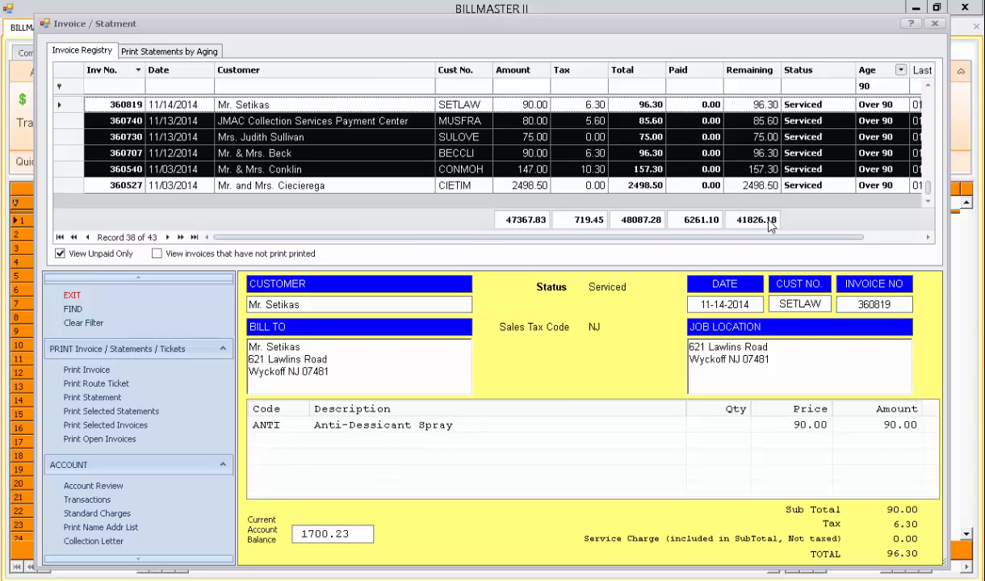
pyautogui.click(444, 155)
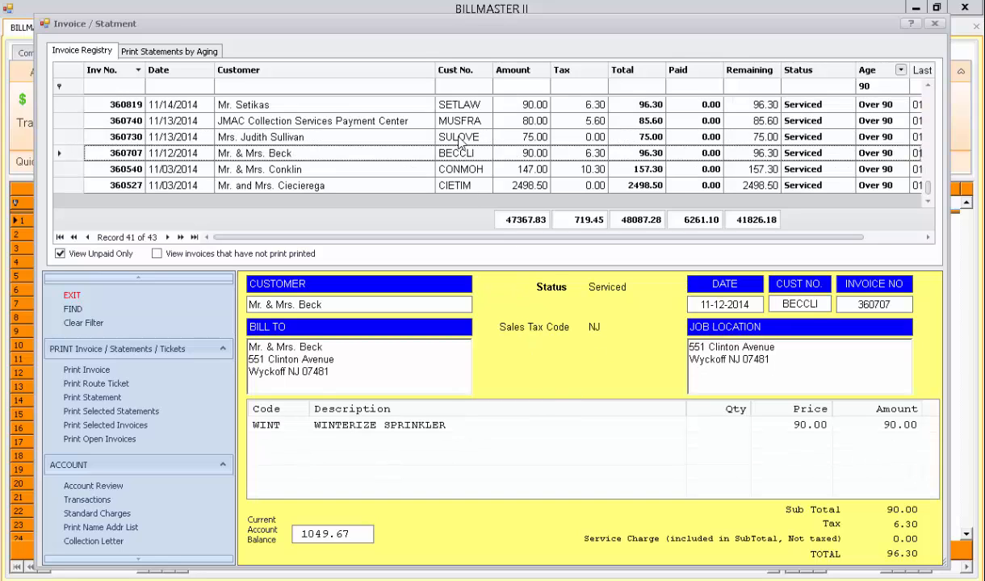
pyautogui.click(443, 121)
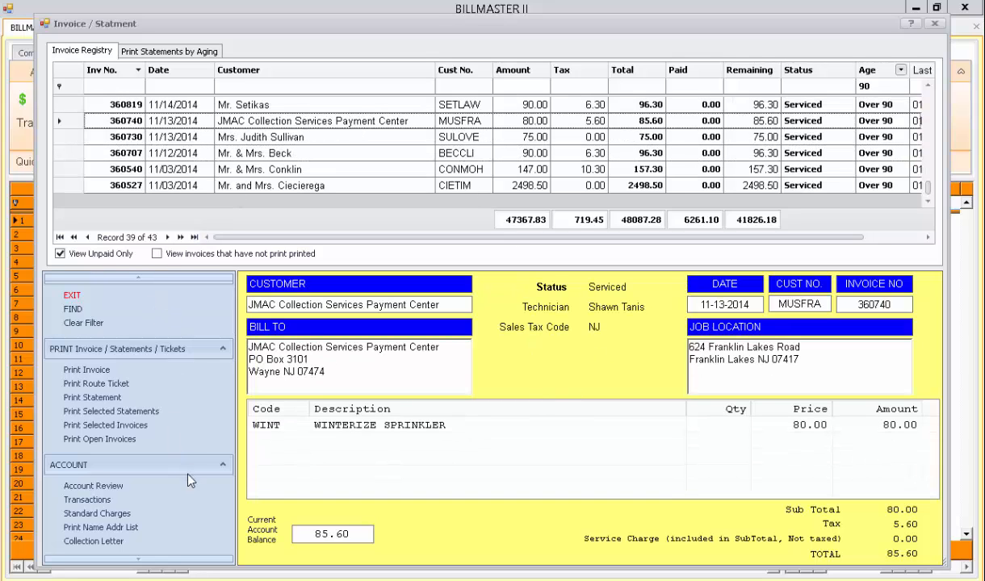
# Step: View the invoice and transaction search form and close it without searching
pyautogui.click(74, 311)
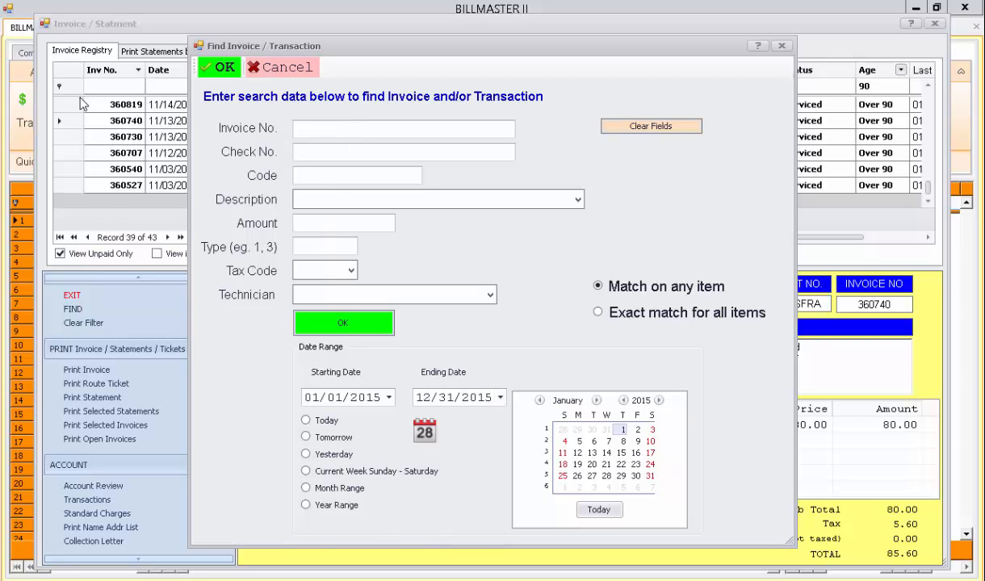
pyautogui.click(264, 68)
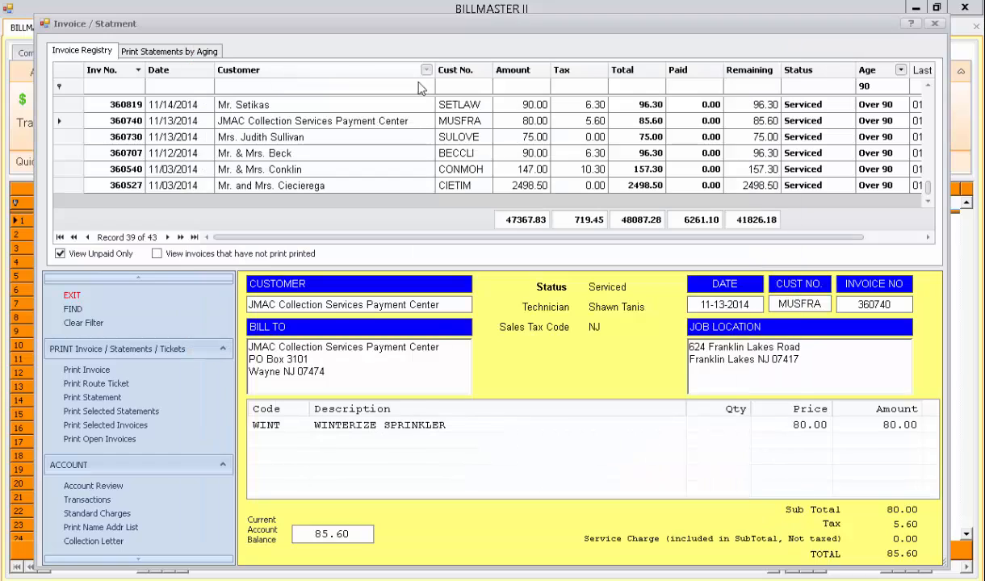